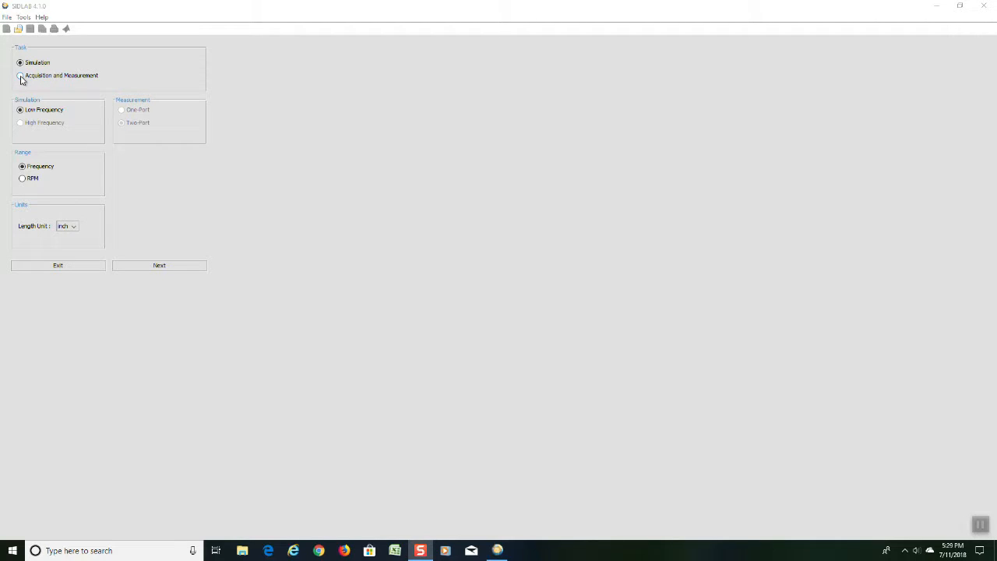
# - Start a low-frequency simulation project with a frequency range and inch as the length unit
pyautogui.click(22, 78)
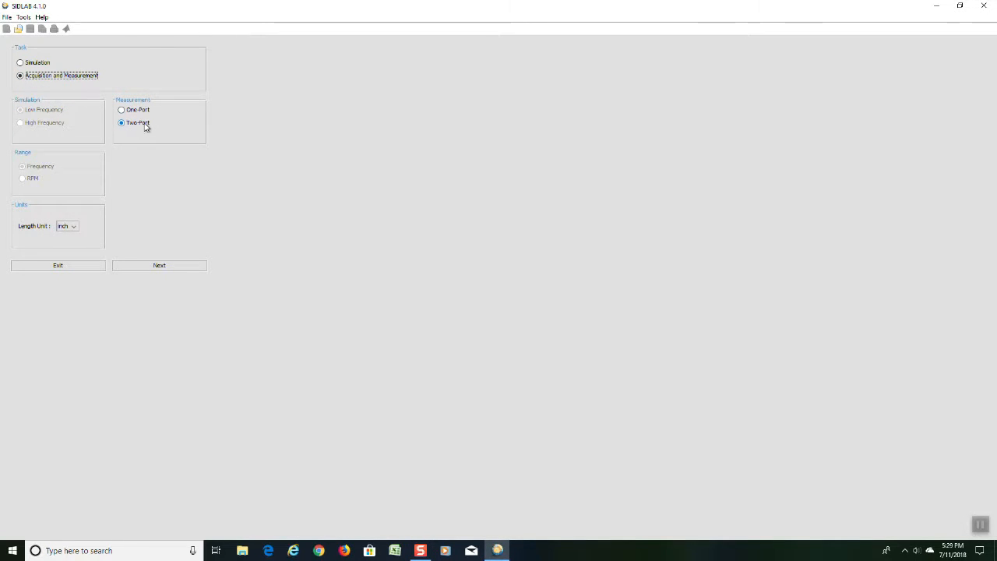
pyautogui.click(21, 63)
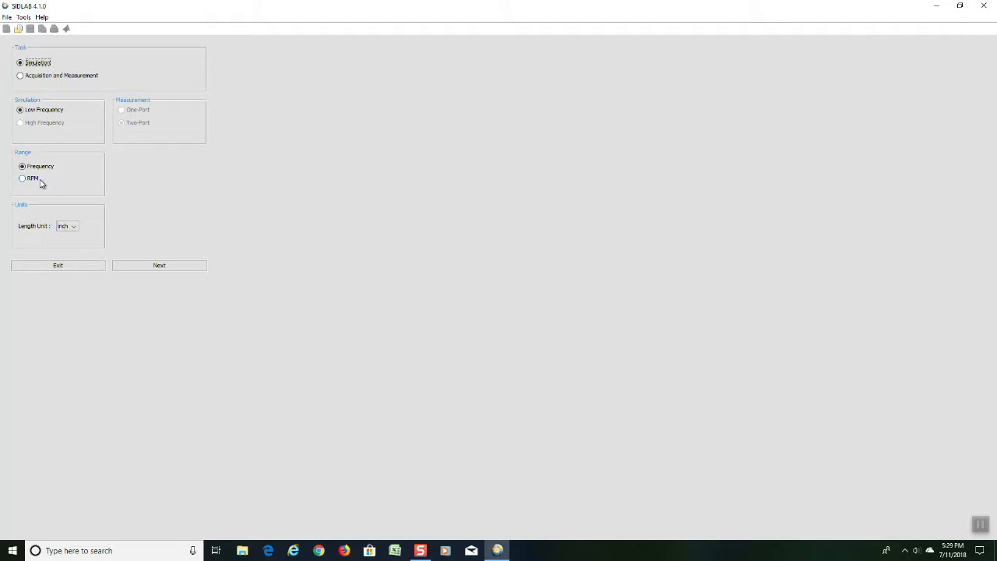
pyautogui.click(74, 227)
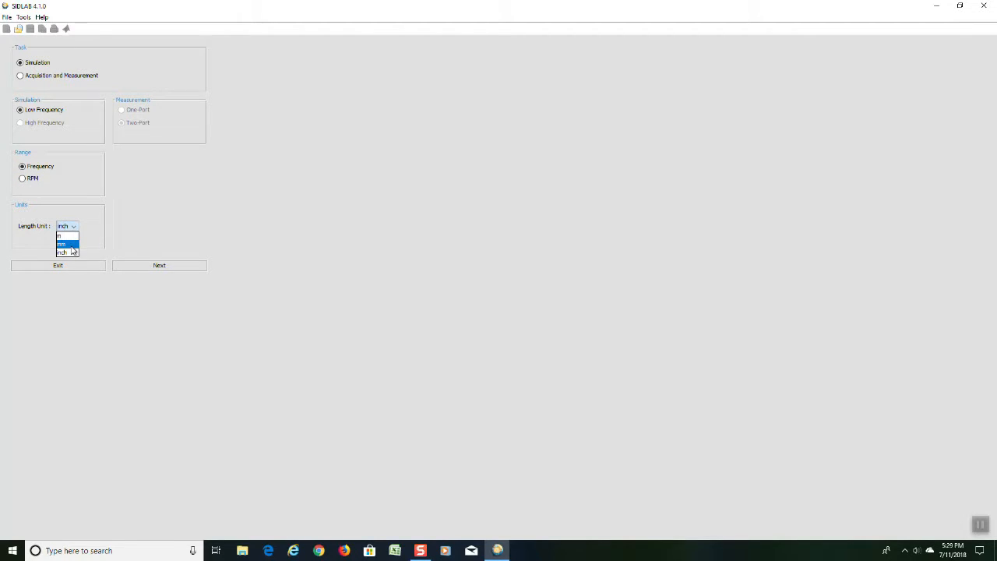
pyautogui.click(199, 193)
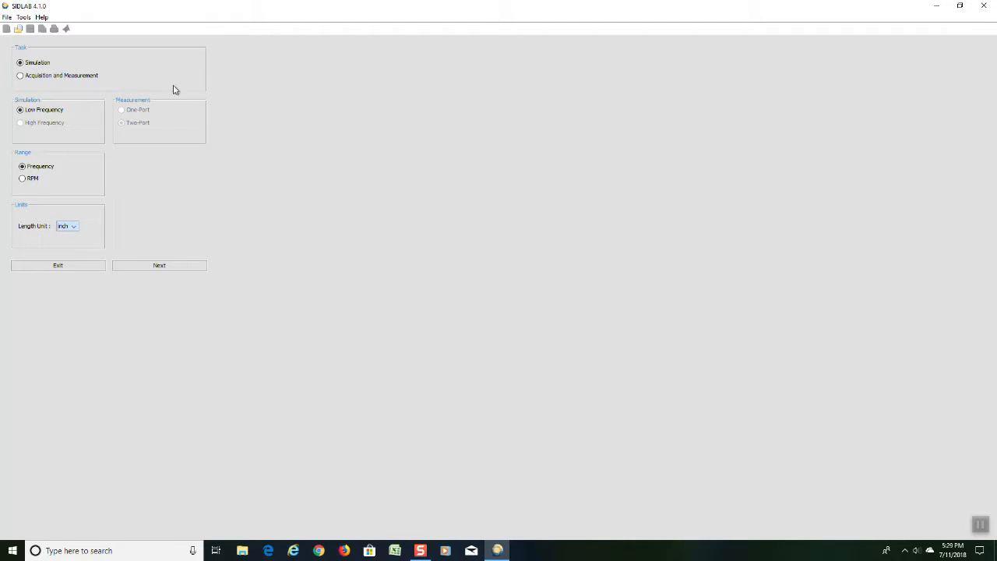
pyautogui.click(164, 267)
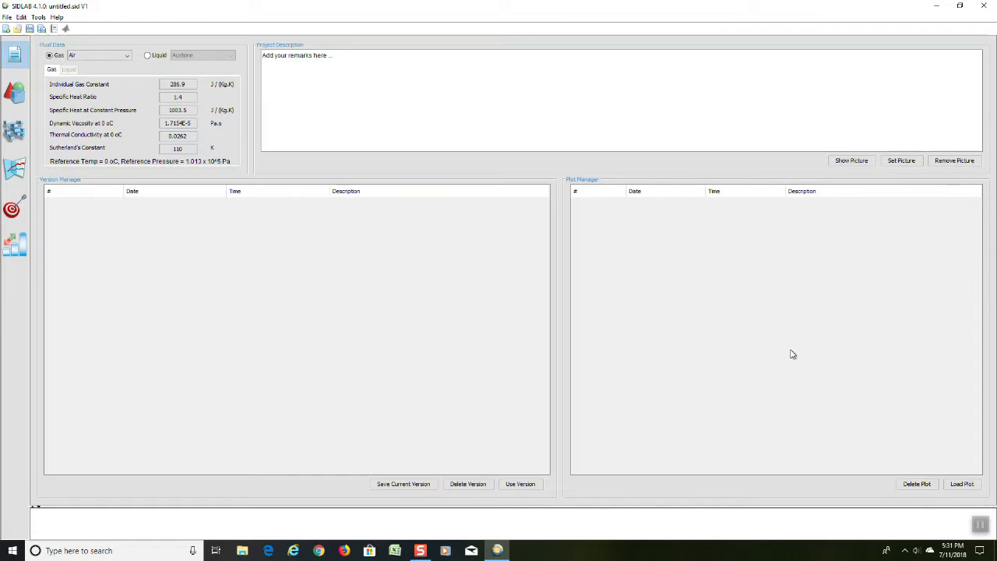
# - Look at the CAD viewer and open the network modelling workspace
pyautogui.click(964, 484)
pyautogui.click(14, 94)
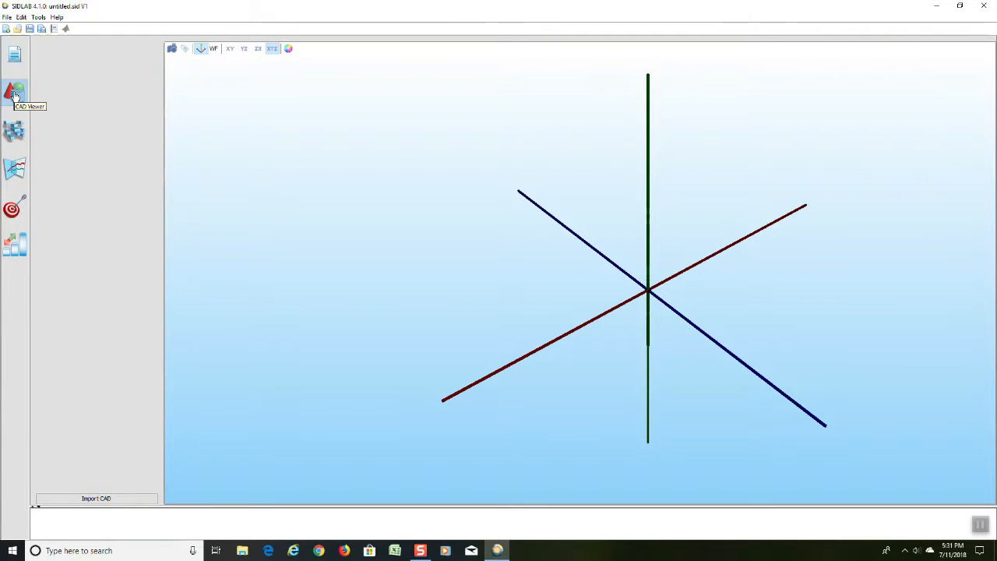
pyautogui.click(17, 134)
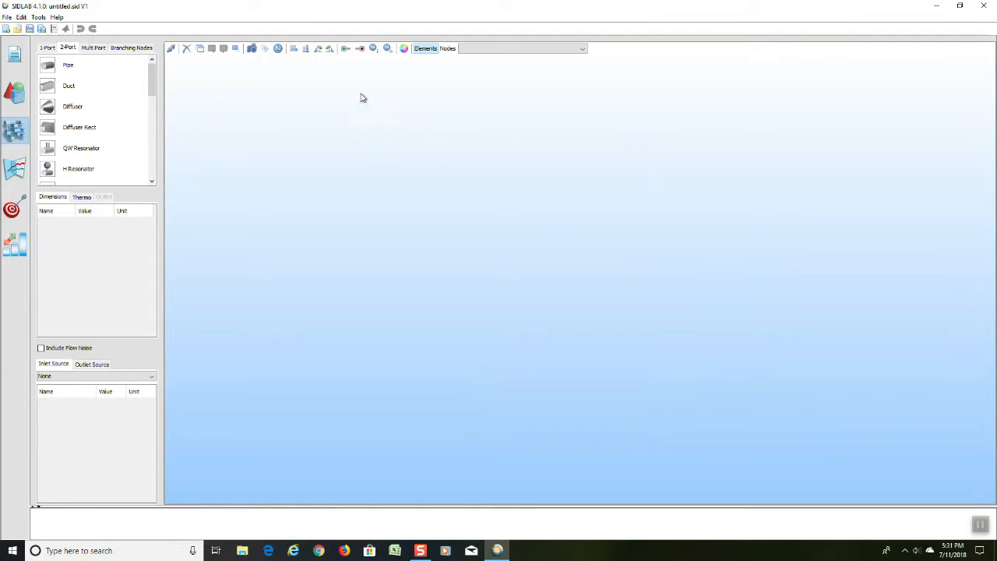
# - Place three two-port Pipe elements in a horizontal row on the empty network canvas
pyautogui.click(47, 67)
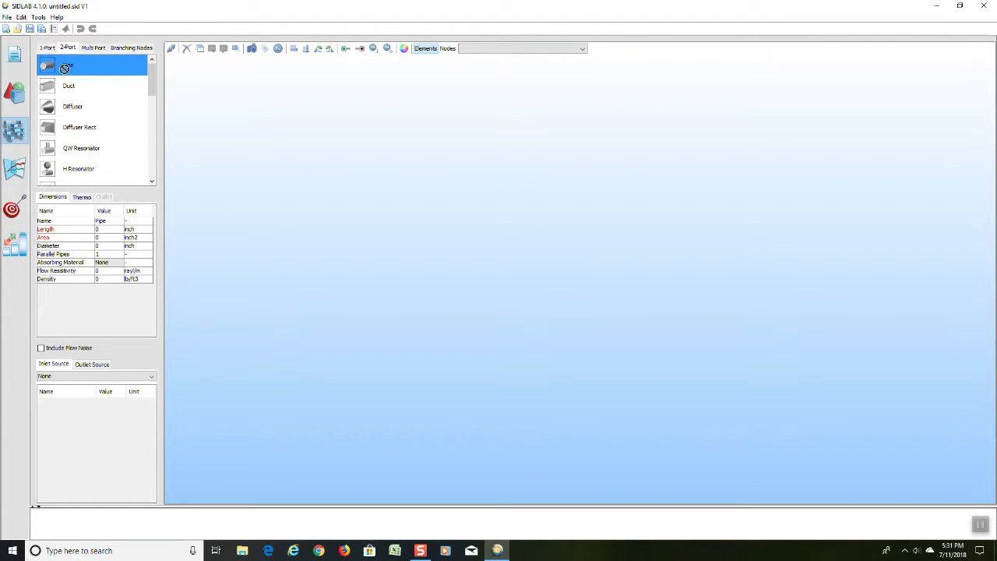
pyautogui.click(312, 138)
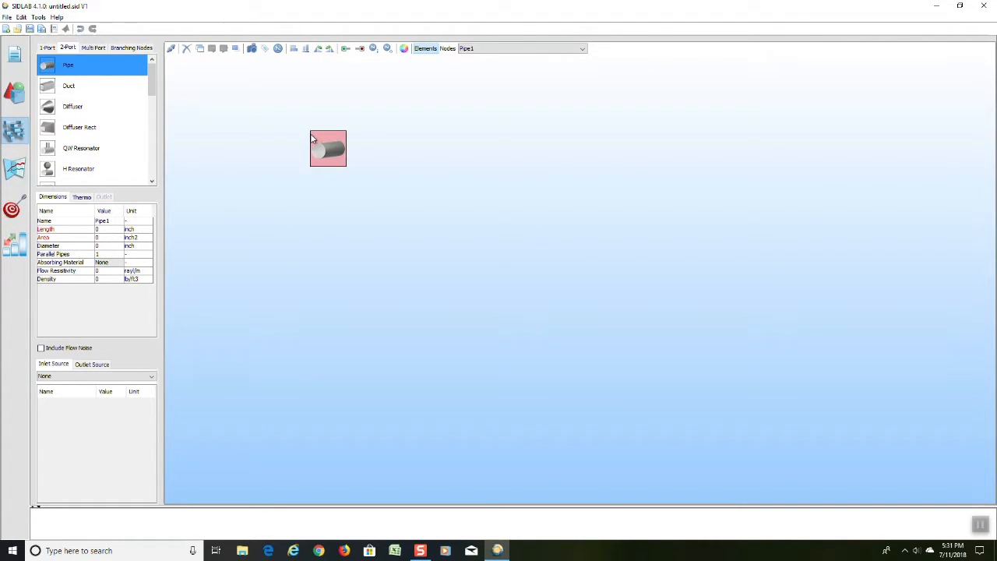
pyautogui.click(58, 68)
pyautogui.click(417, 137)
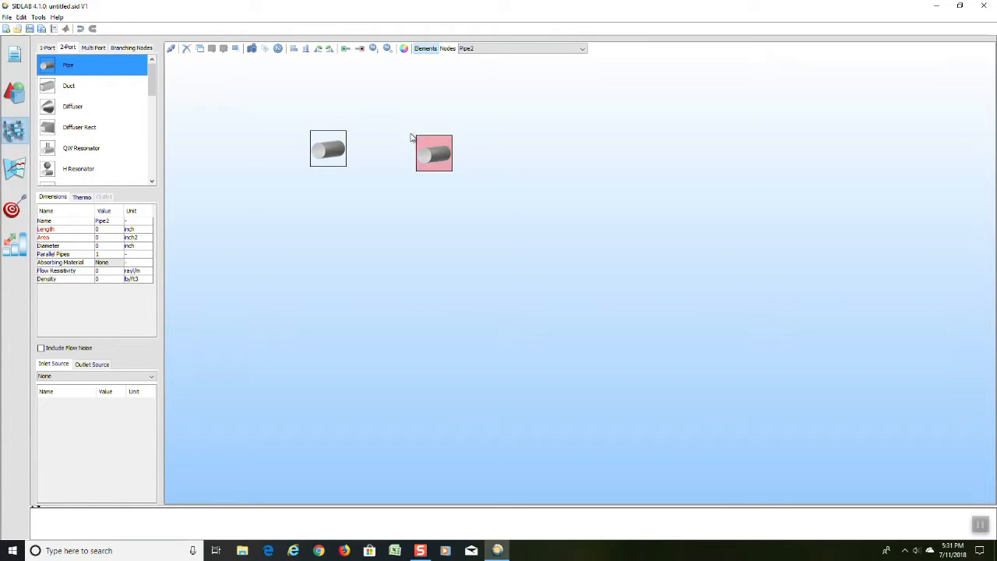
pyautogui.click(50, 67)
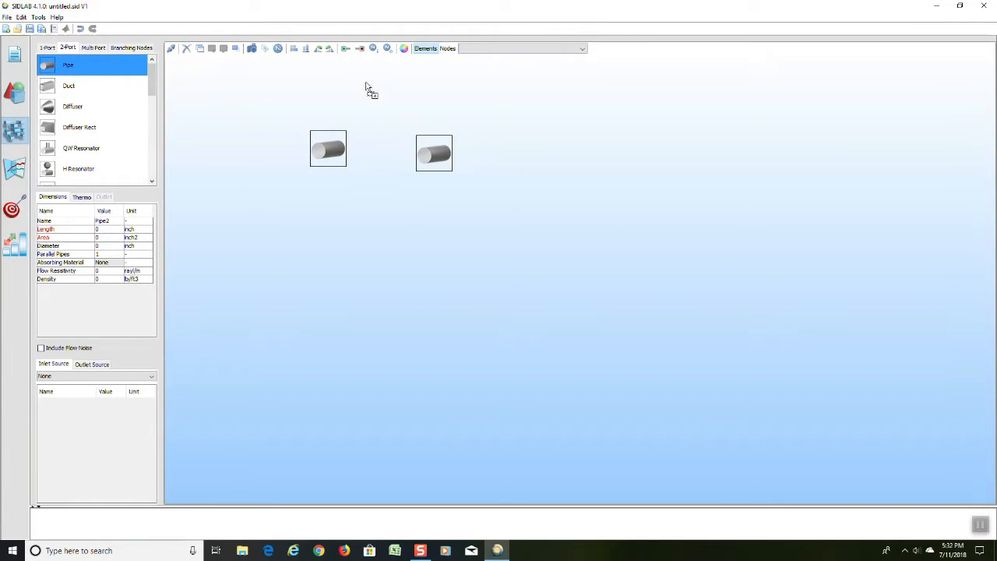
pyautogui.click(522, 143)
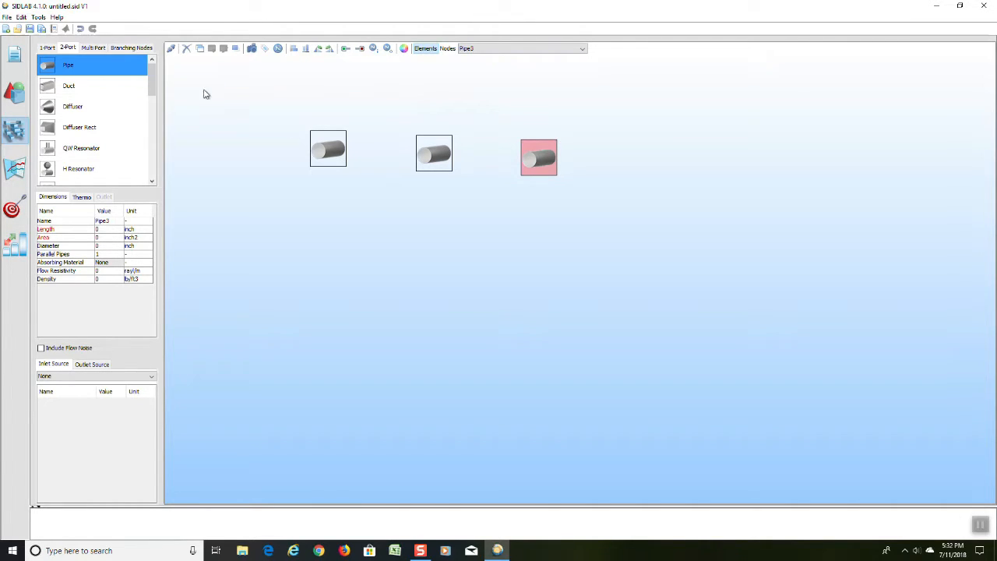
# - Connect the three pipes in series, from the first to the second and from the second to the third
pyautogui.click(171, 49)
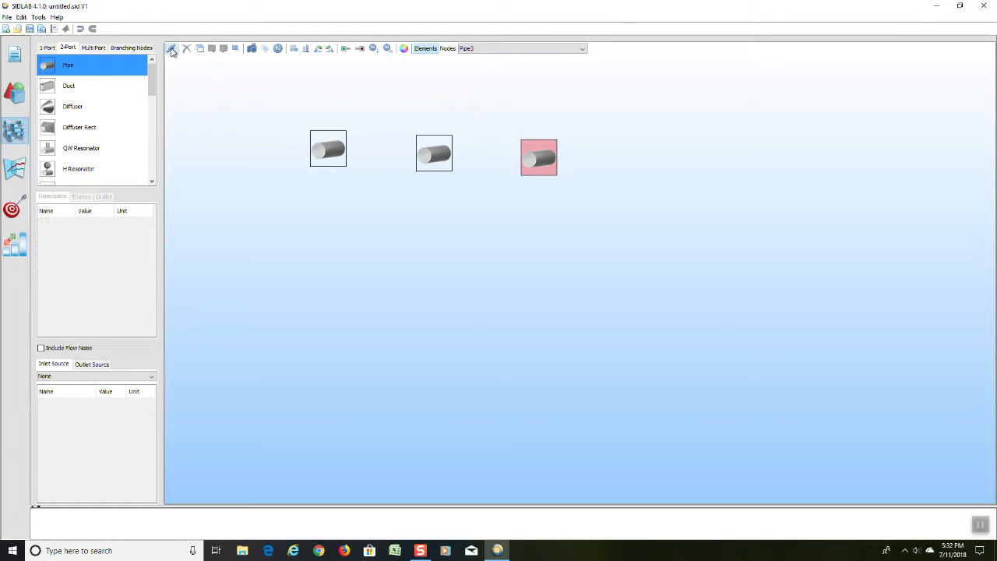
pyautogui.moveTo(347, 148); pyautogui.dragTo(431, 155)
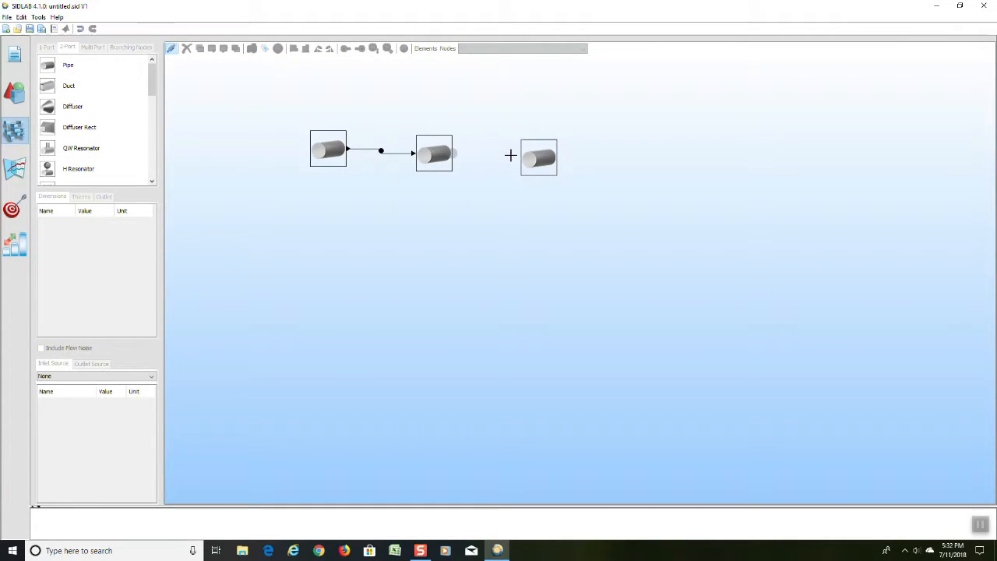
pyautogui.click(524, 157)
pyautogui.click(173, 50)
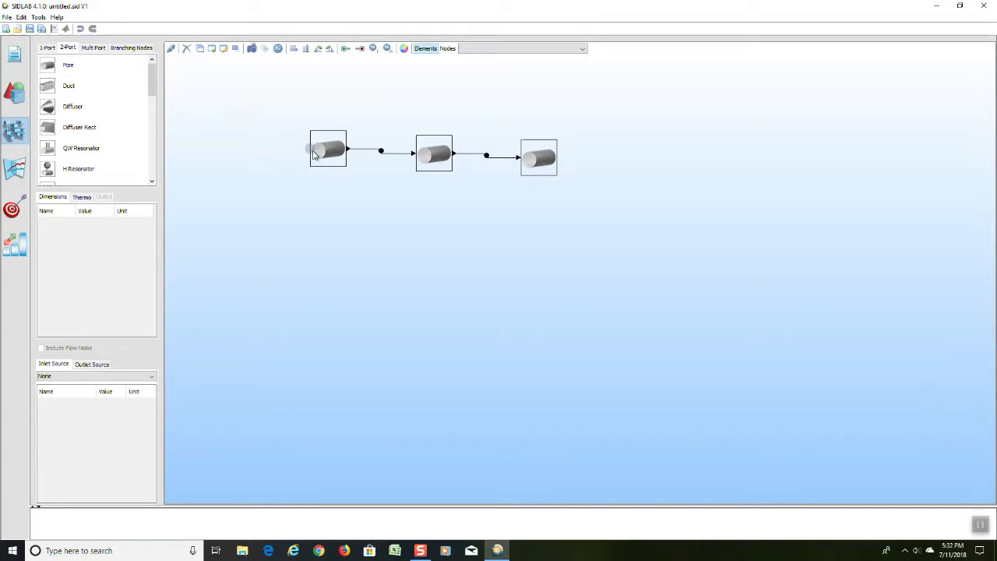
# - Add an inlet node to the first pipe and an outlet node to the third pipe
pyautogui.click(314, 153)
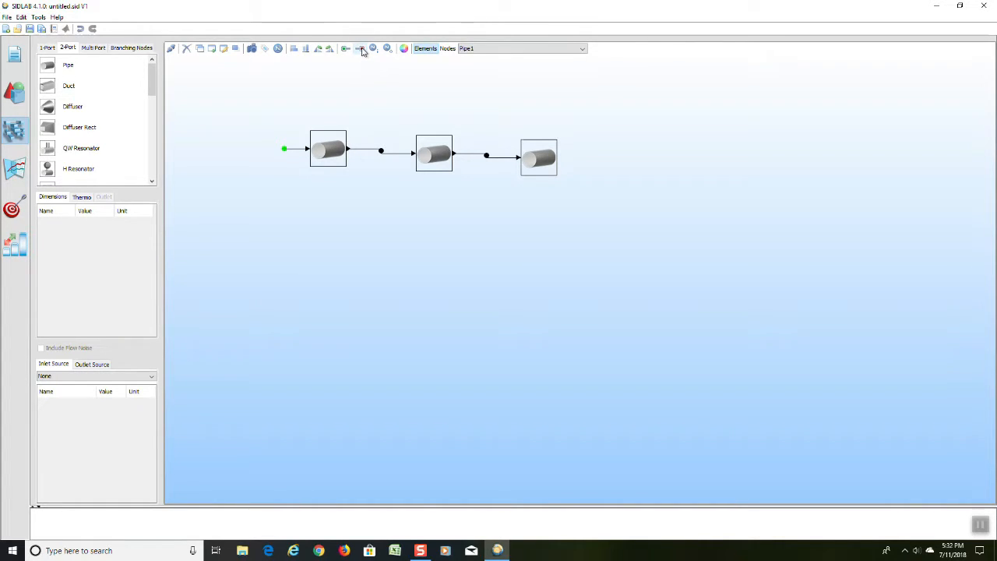
pyautogui.click(362, 50)
pyautogui.click(559, 159)
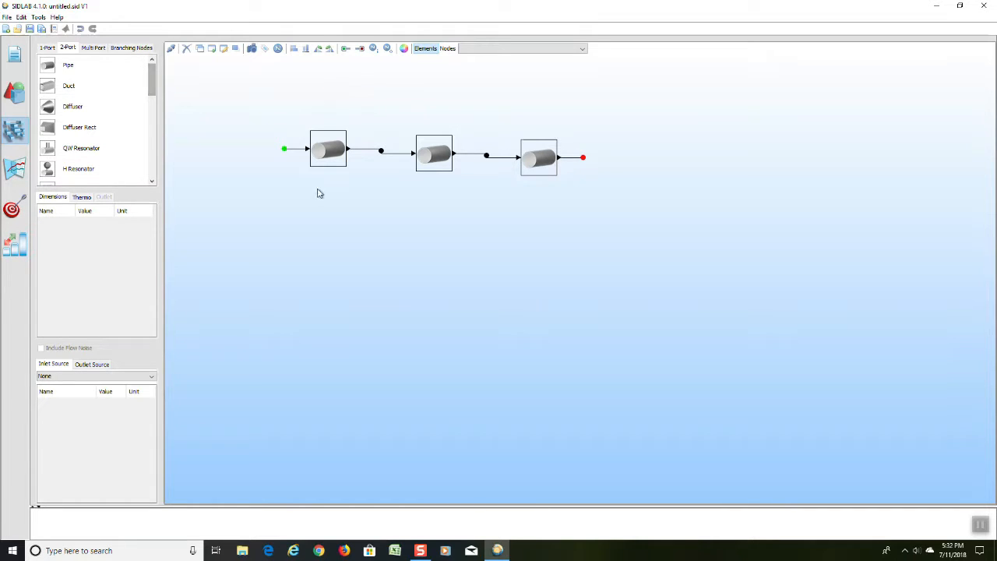
# - Open the first pipe's diameter and length values for editing
pyautogui.click(328, 155)
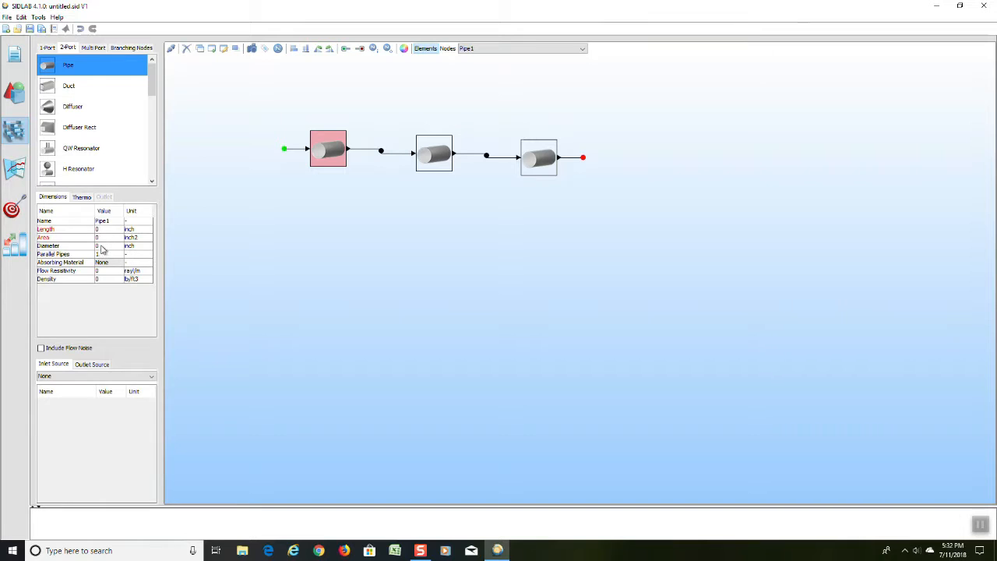
pyautogui.doubleClick(102, 246)
pyautogui.press('Return')
pyautogui.doubleClick(114, 229)
pyautogui.click(269, 262)
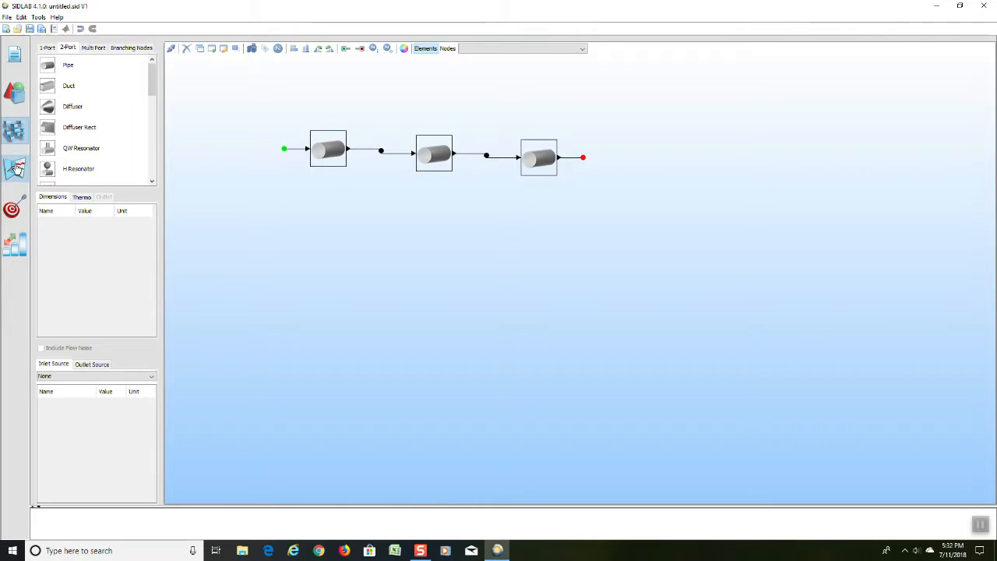
# - Examine the analysis settings with their Flow and Passive plot options, and the optimization settings
pyautogui.click(18, 169)
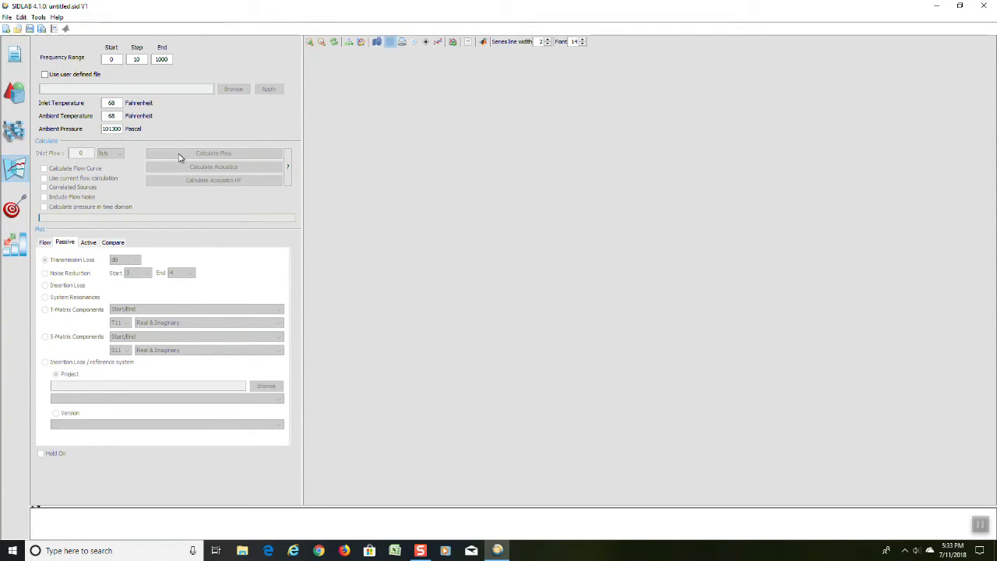
pyautogui.click(44, 243)
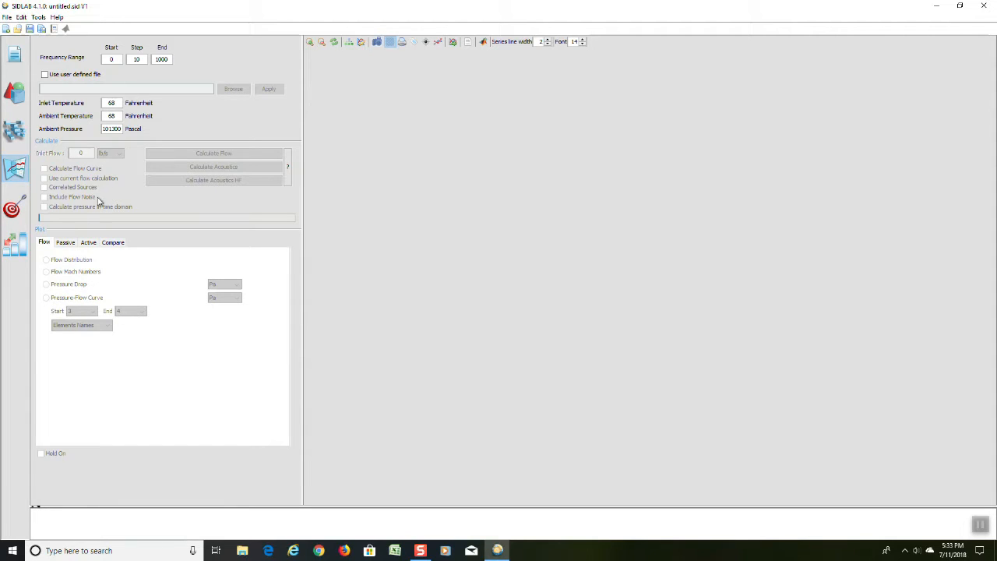
pyautogui.click(67, 243)
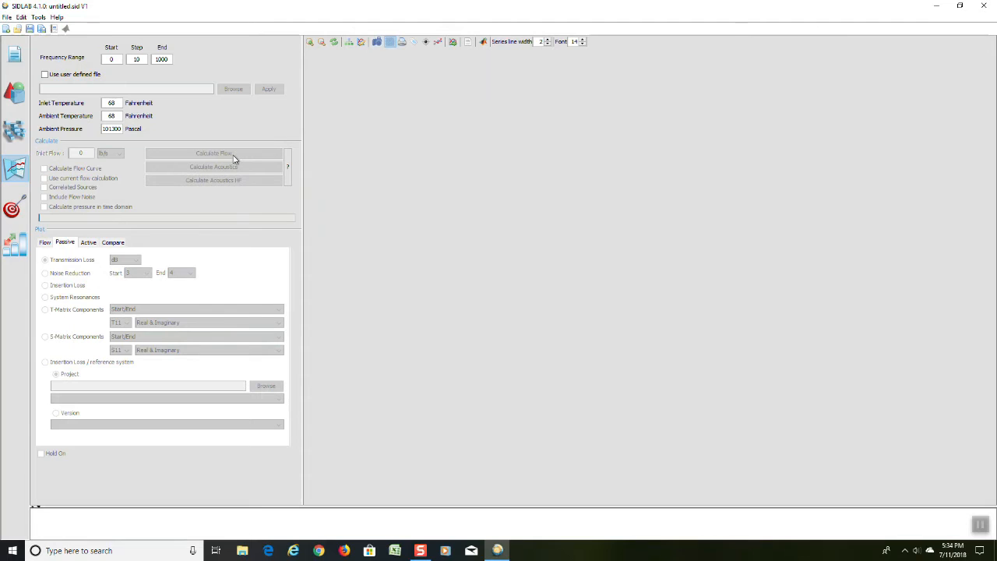
pyautogui.click(12, 210)
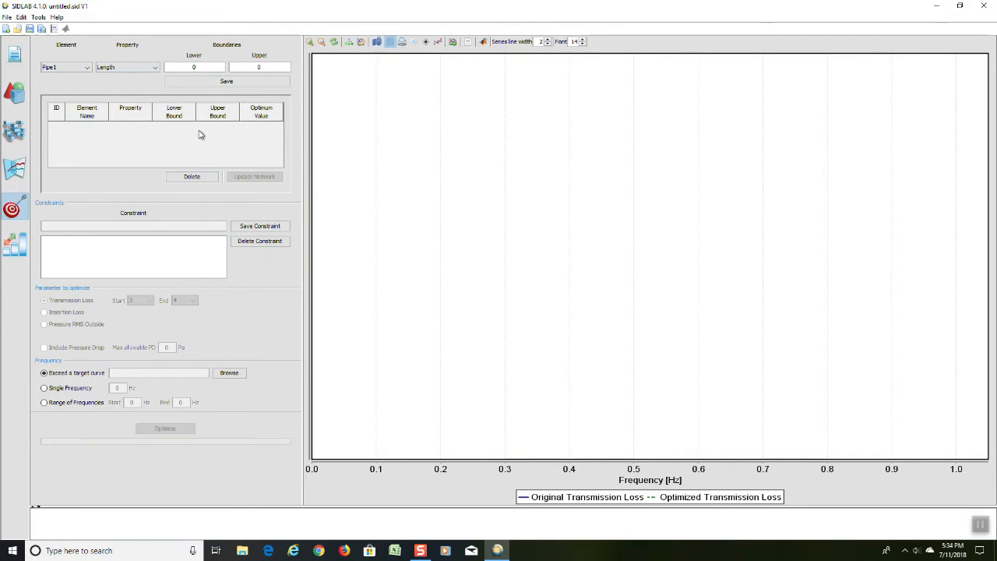
# - Set up the parametric study with Pipe1 as the element and Diameter as its varied property
pyautogui.click(13, 247)
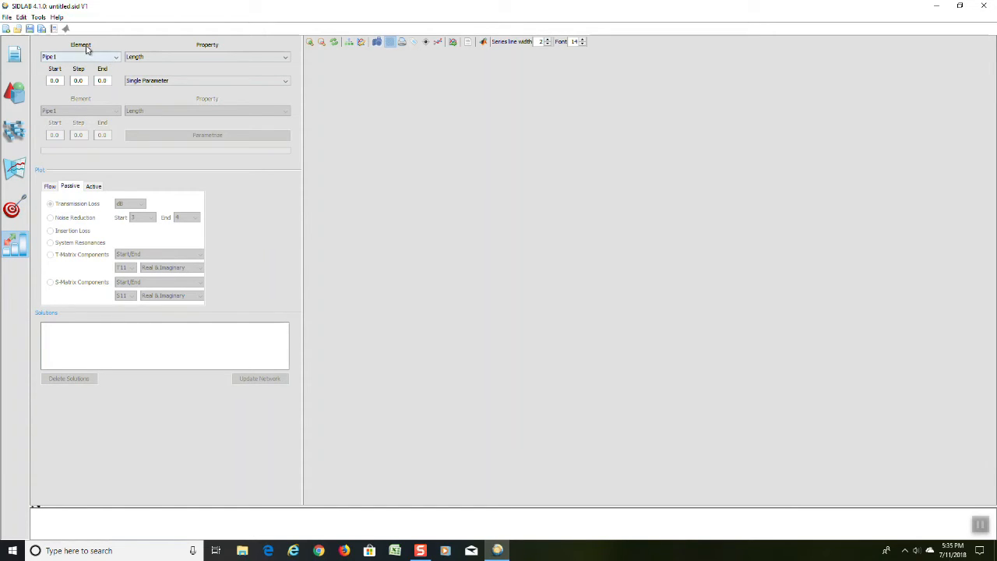
pyautogui.click(116, 57)
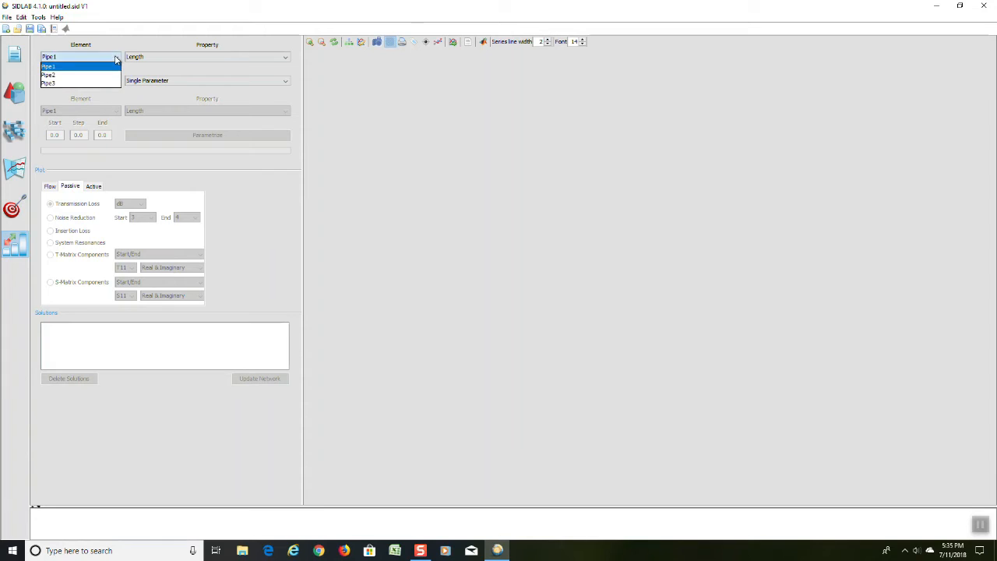
pyautogui.click(116, 58)
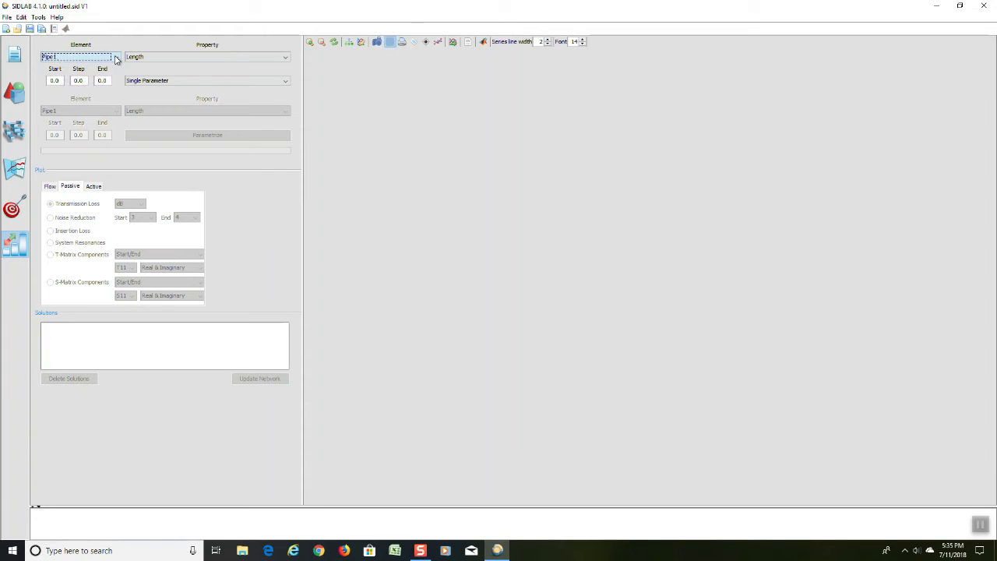
pyautogui.click(287, 58)
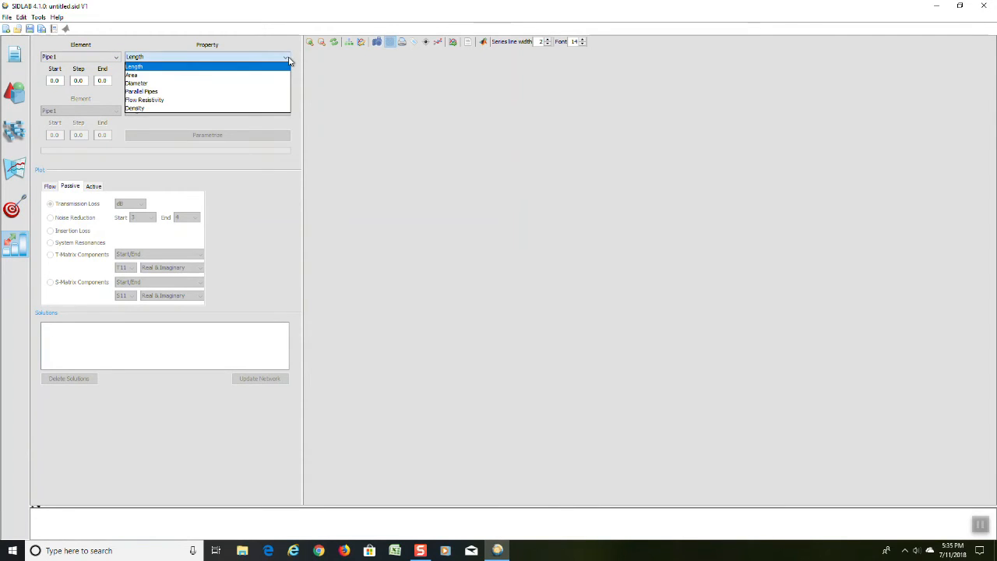
pyautogui.click(153, 83)
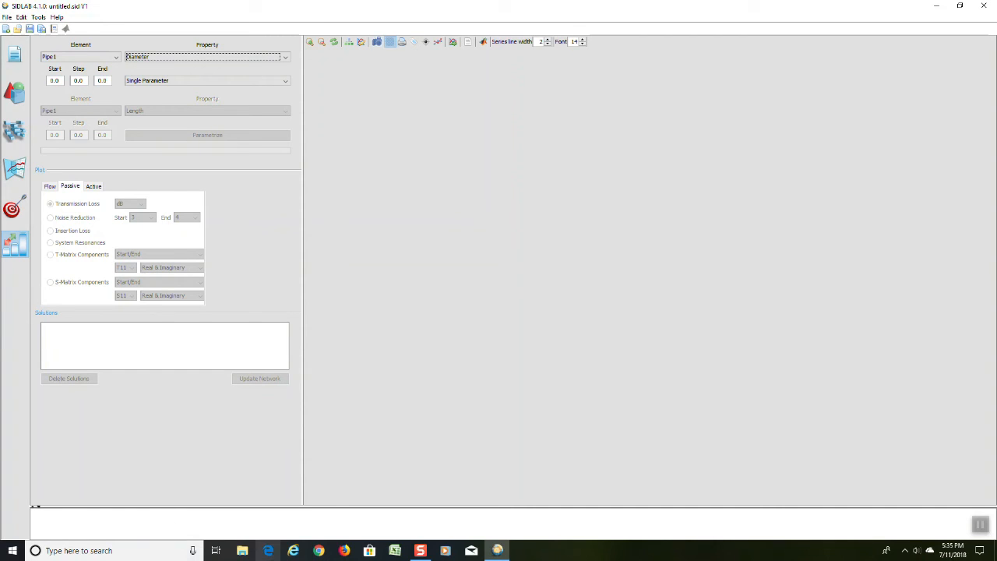
pyautogui.click(420, 550)
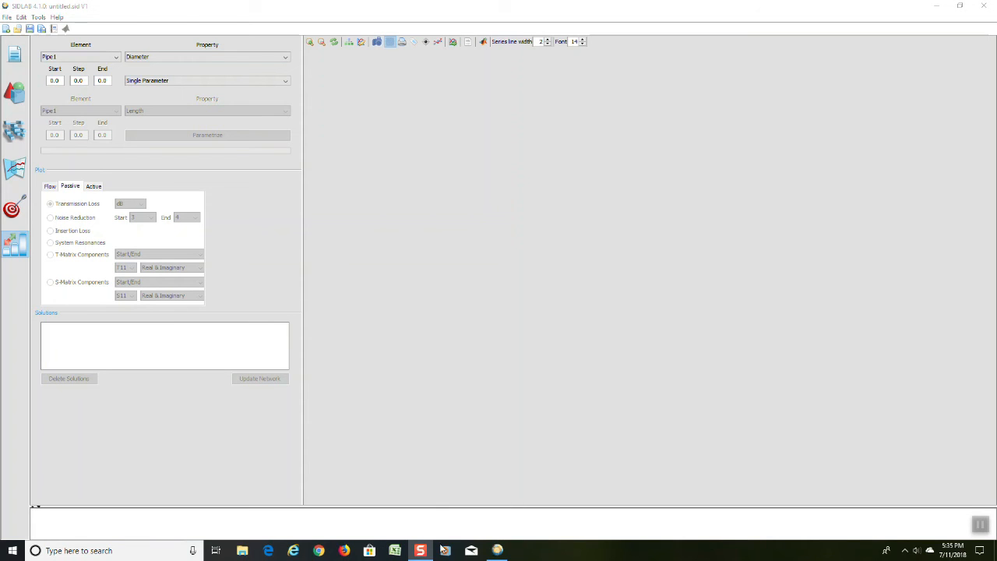